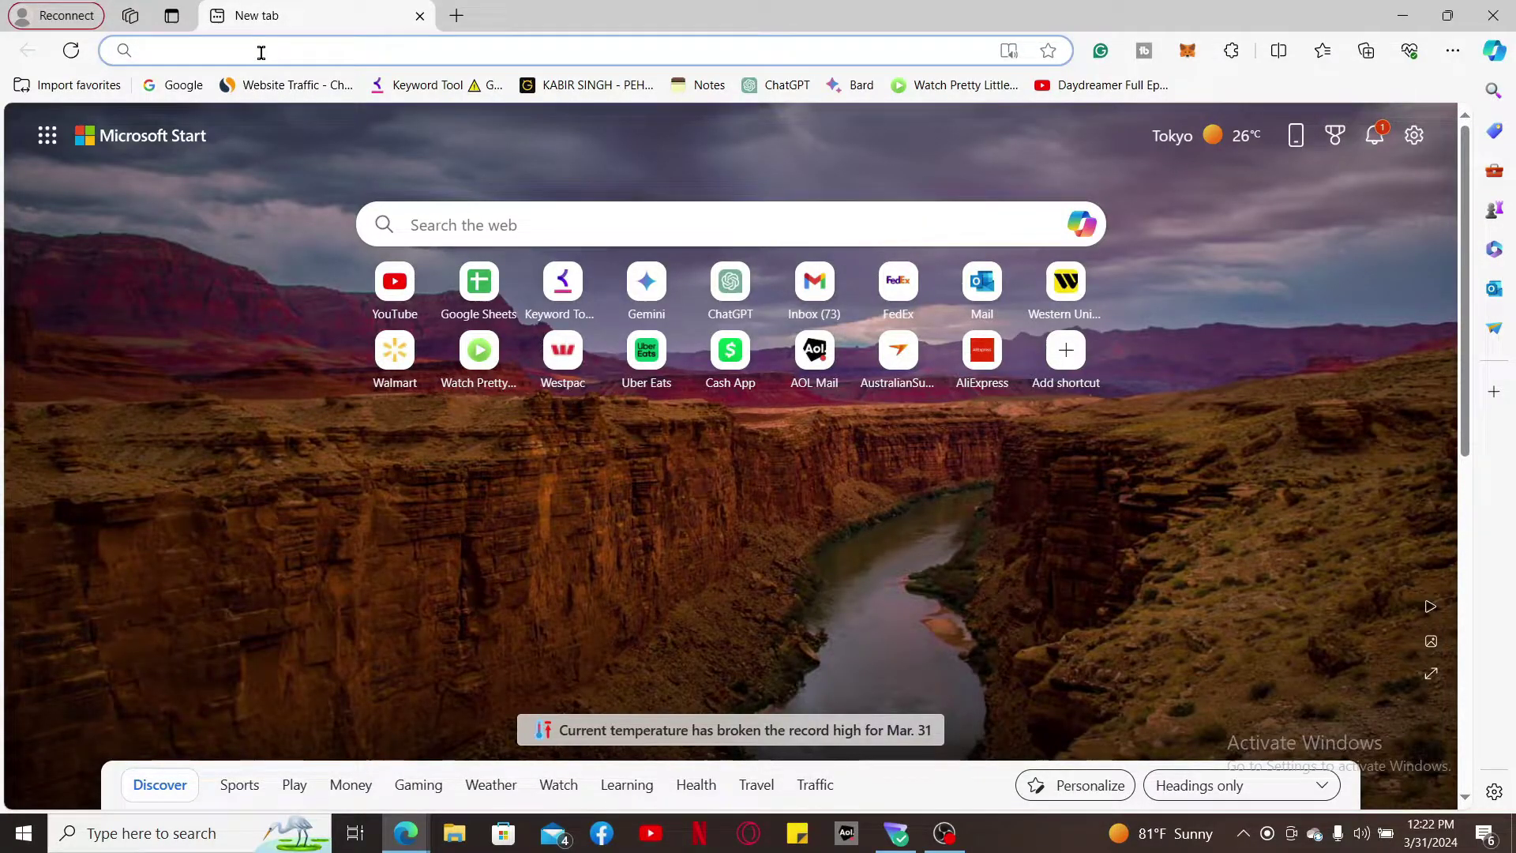
type("fede")
Pick the fedex.com address-bar suggestion and load the FedEx home page
key("Down")
key("Return")
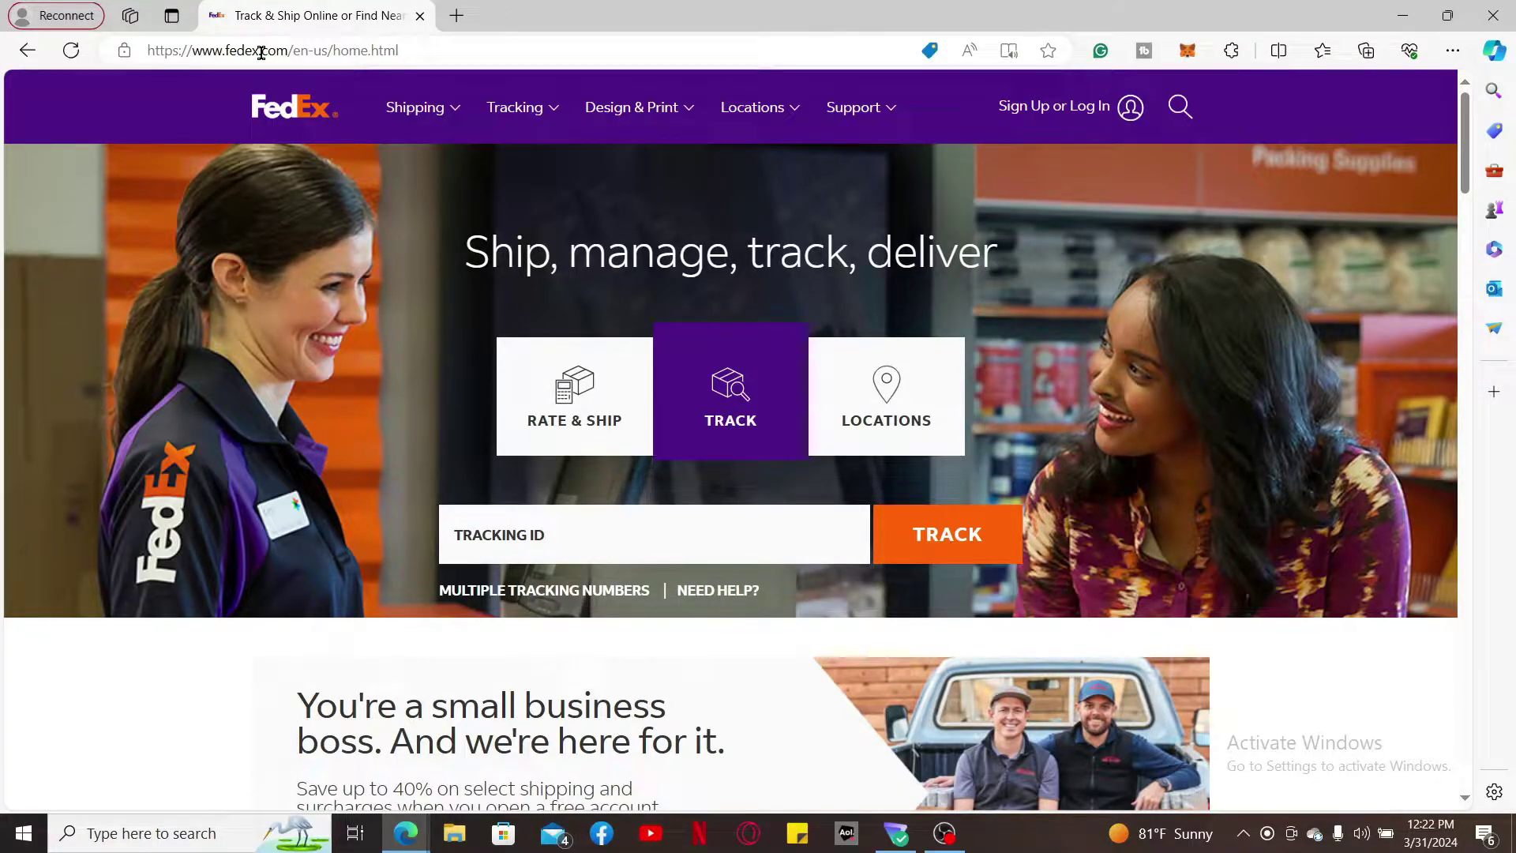
Go to the 'View & pay bill' page from the 'Sign Up or Log In' menu
left_click(1081, 114)
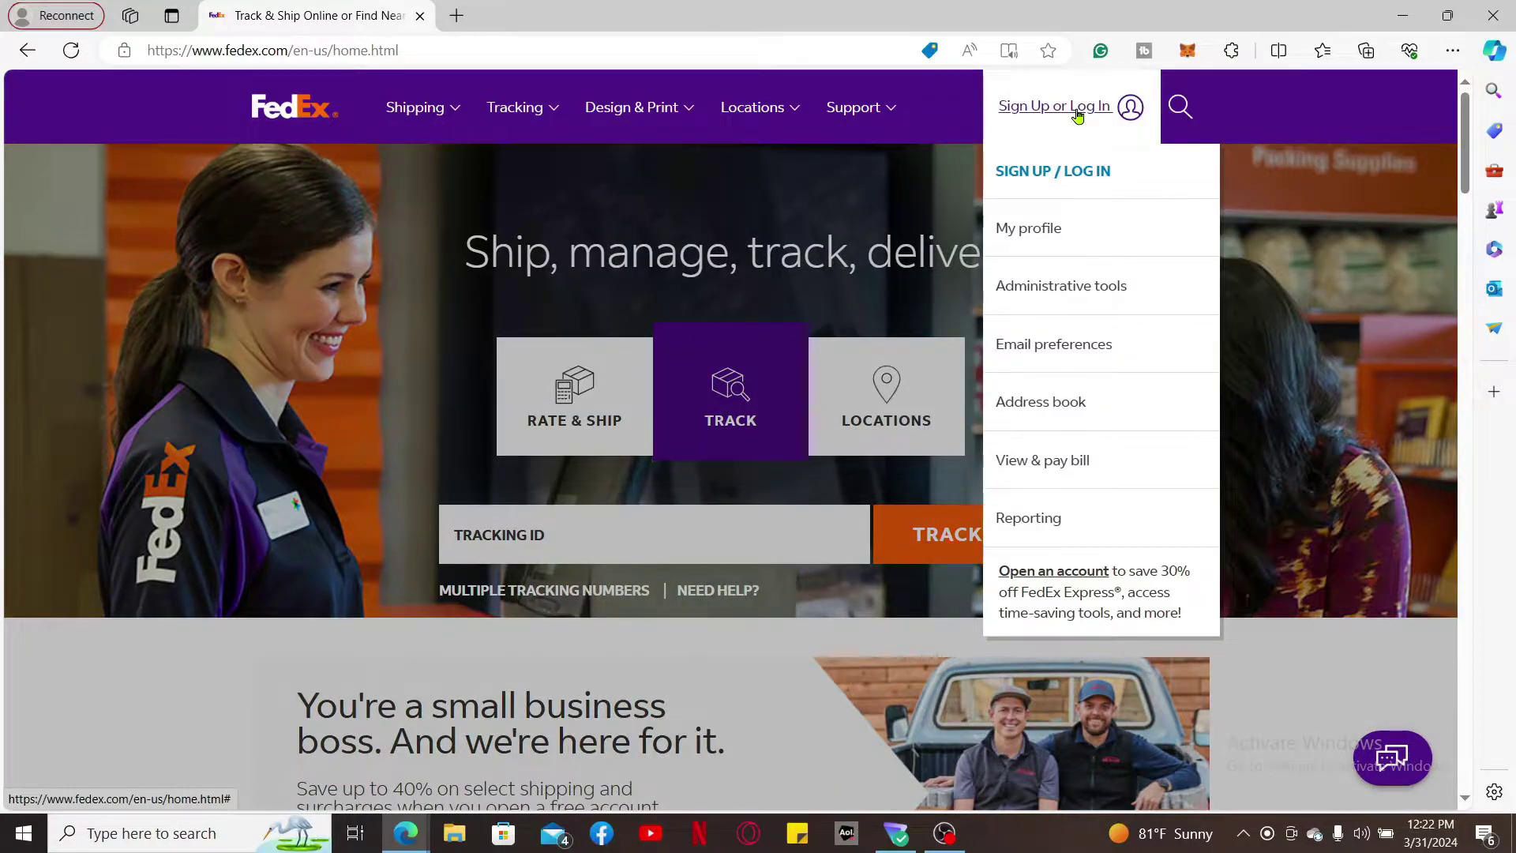
left_click(1043, 460)
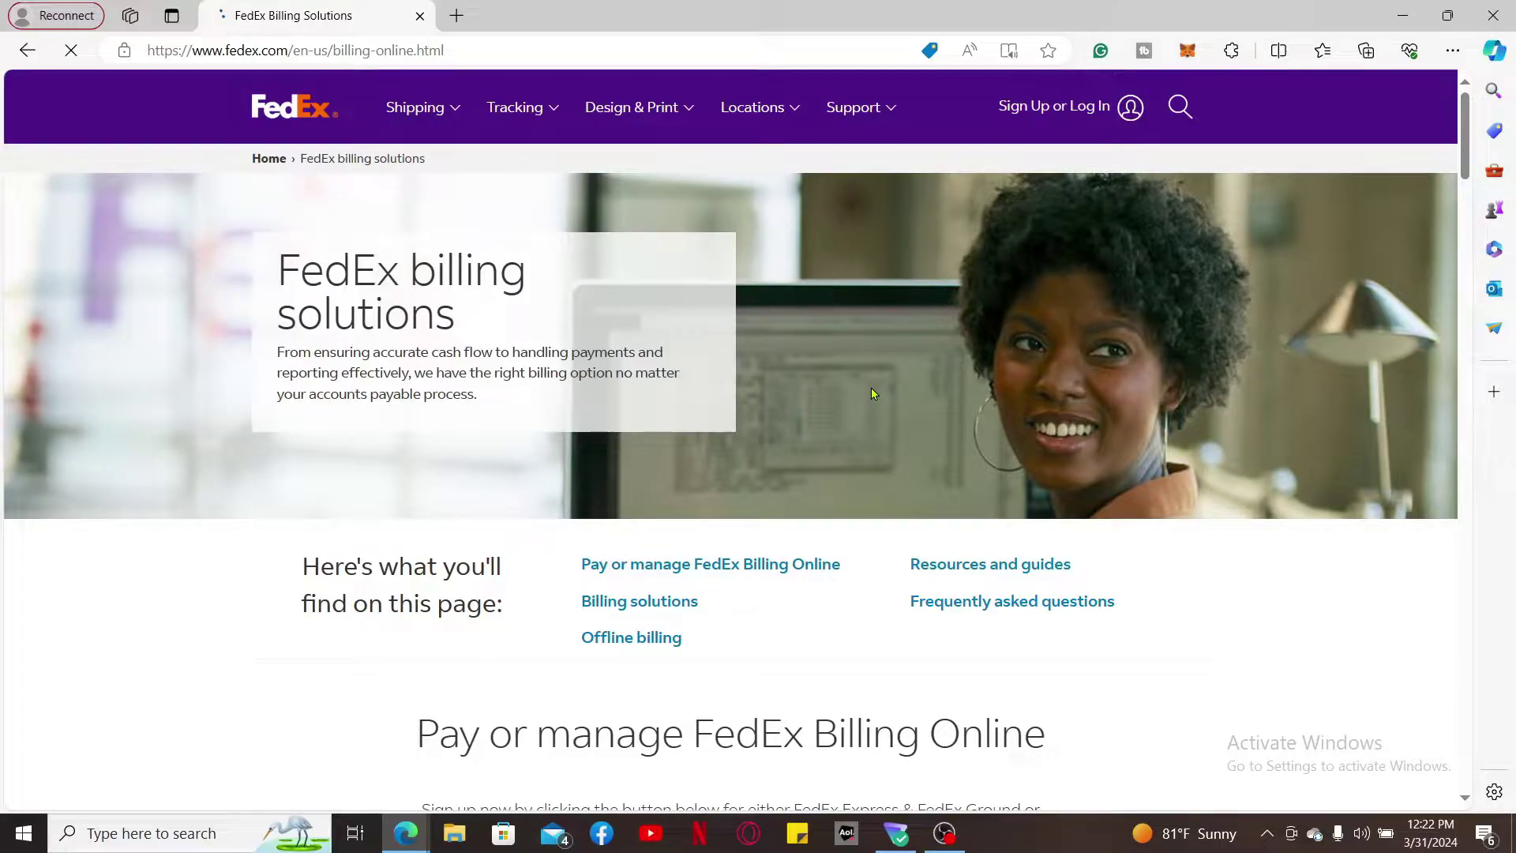
scroll(870, 388, "down", 2)
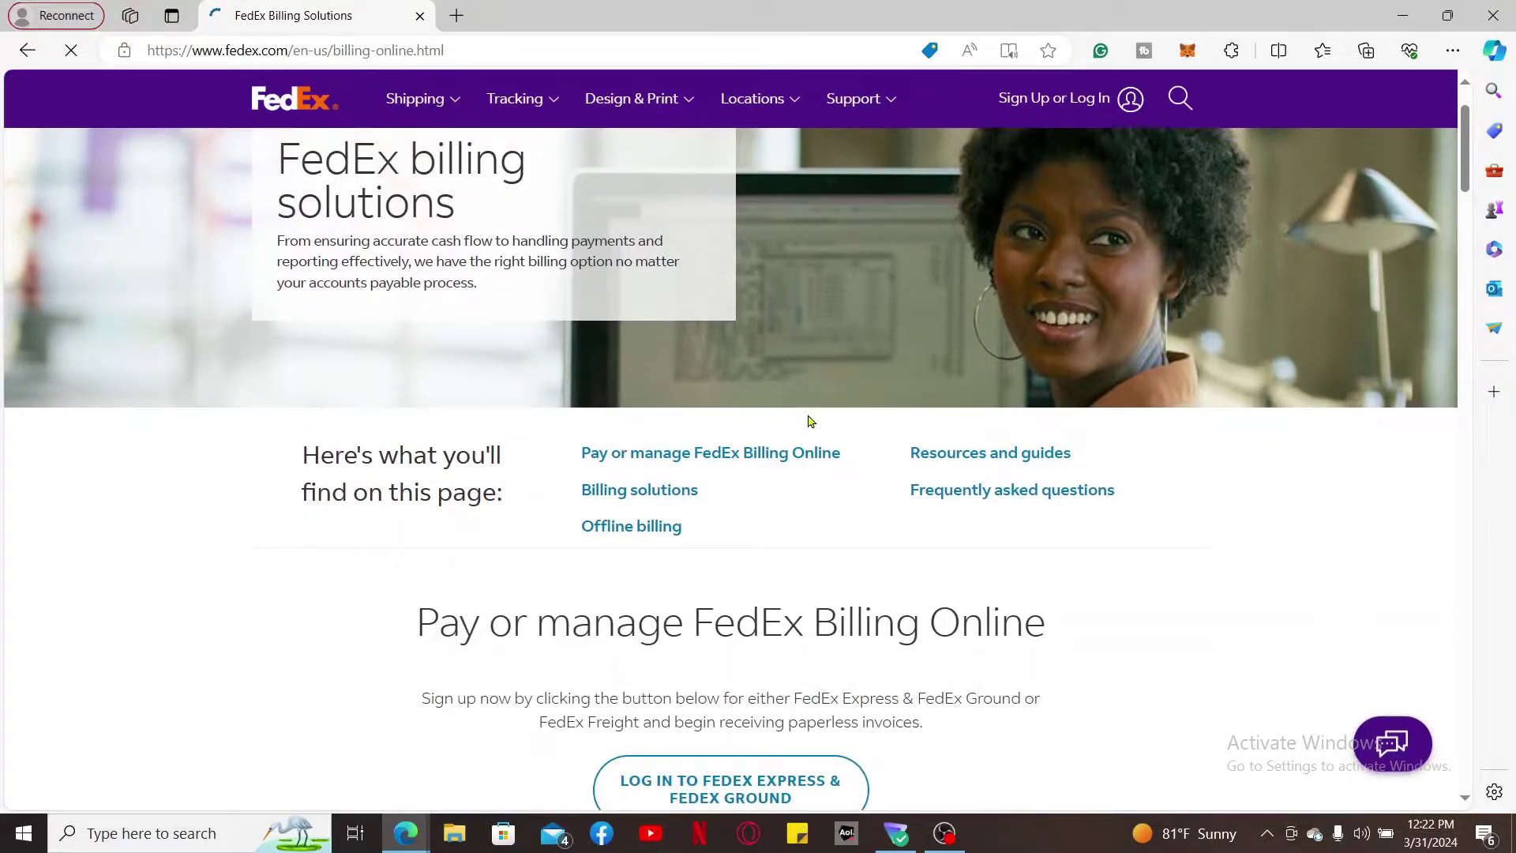
scroll(687, 474, "down", 3)
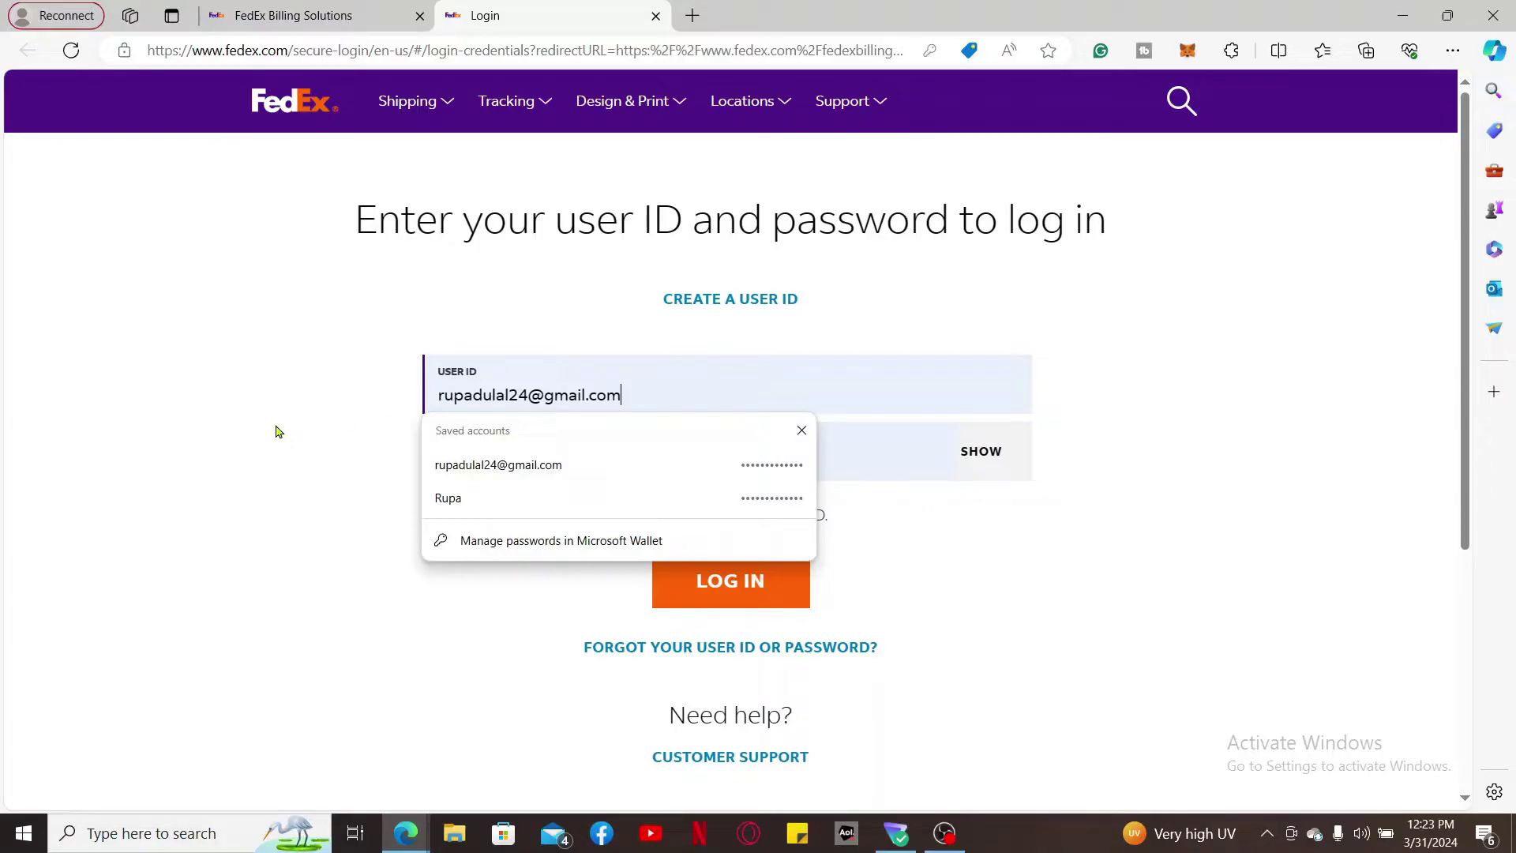
Log in to FedEx Express & Ground billing using the saved account's user ID and password
left_click(565, 497)
left_click(571, 462)
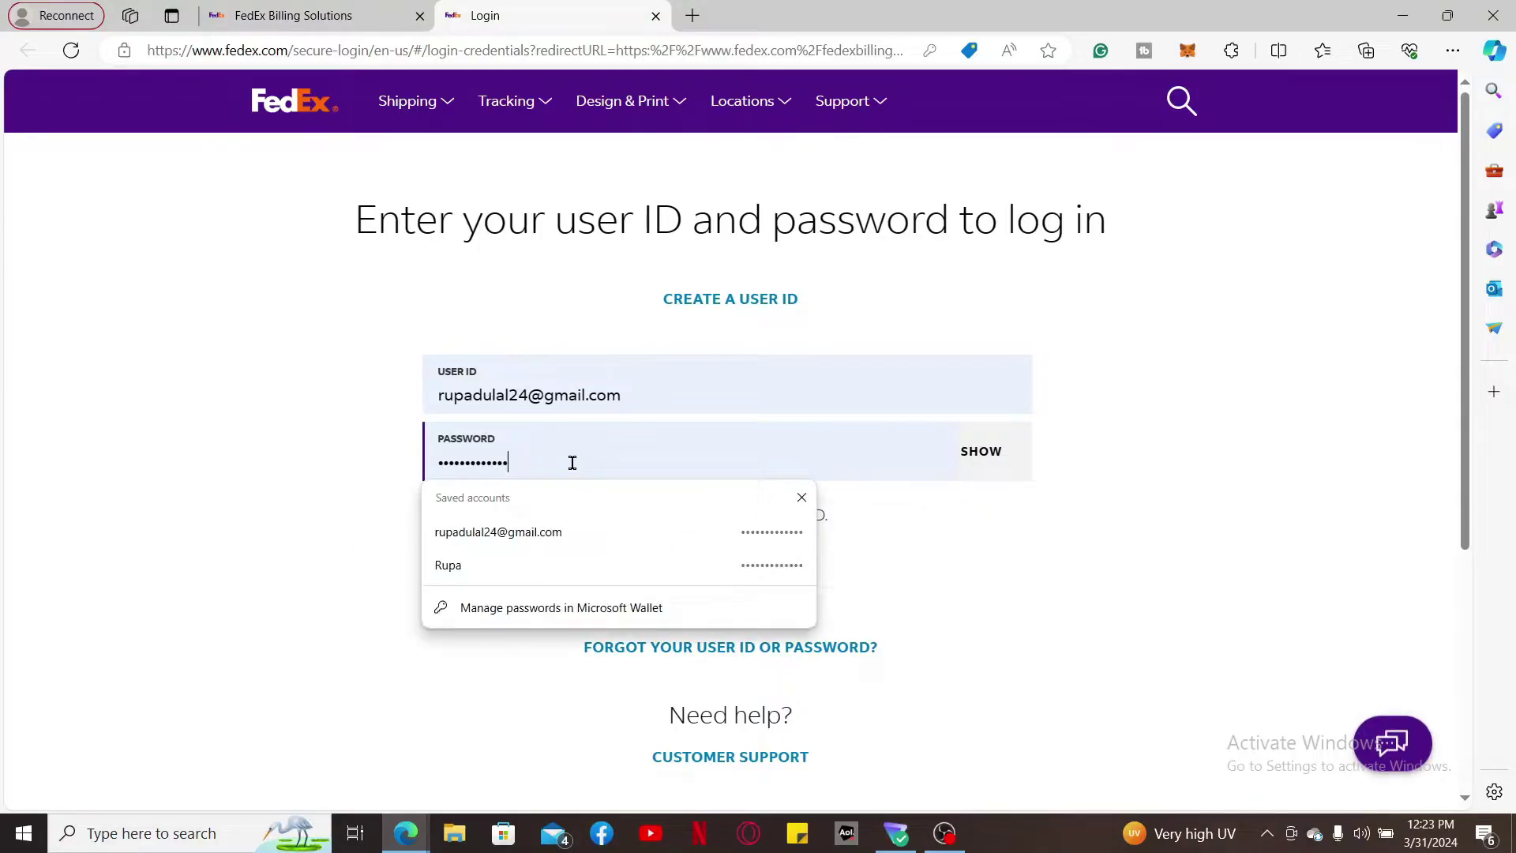
left_click(82, 476)
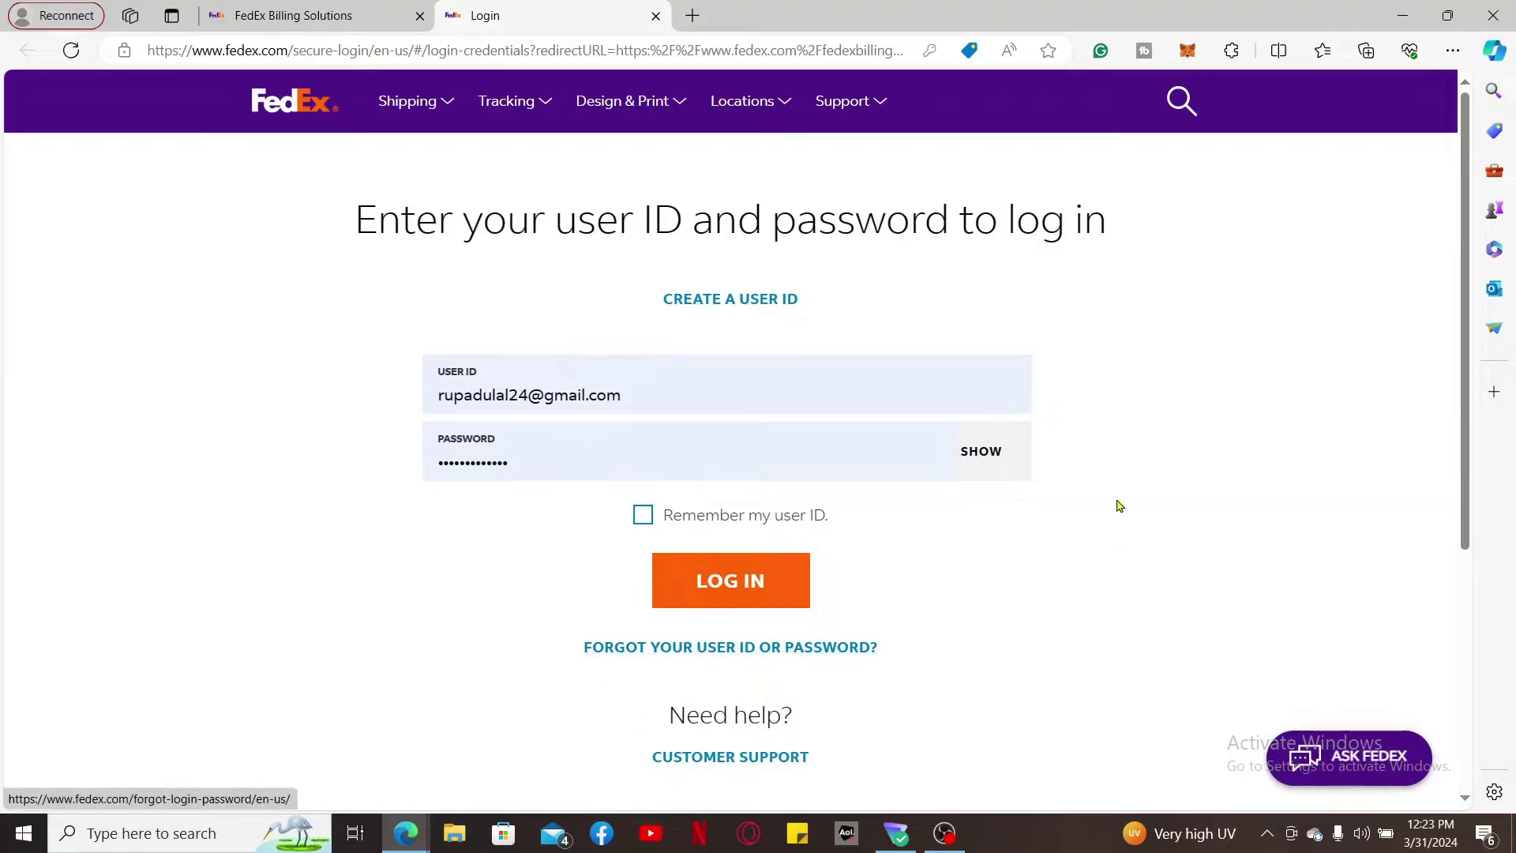
left_click(758, 580)
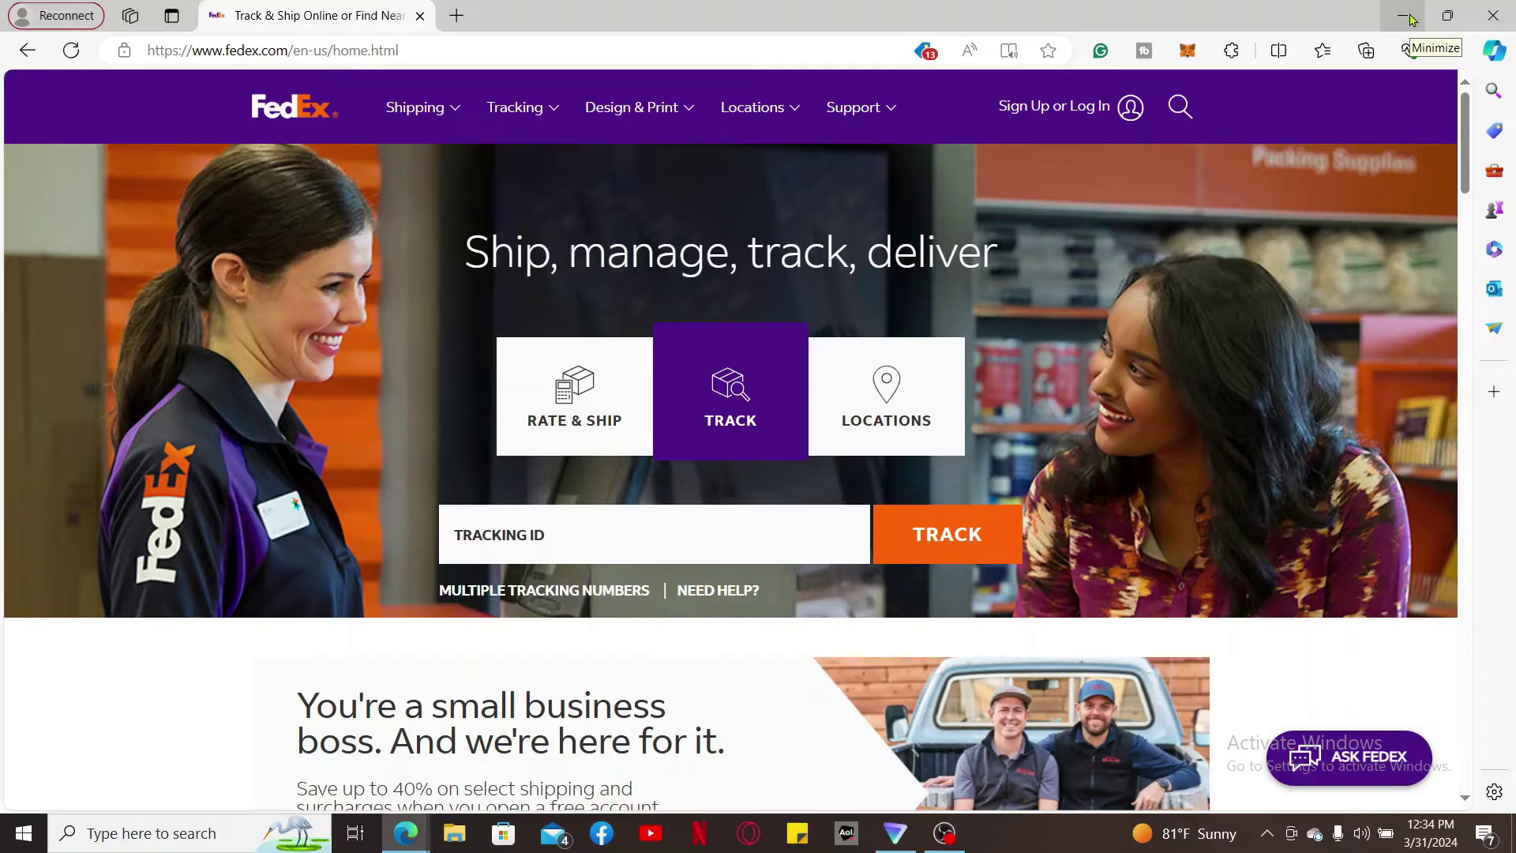
Minimize the Edge window to reveal the Windows desktop
left_click(1410, 17)
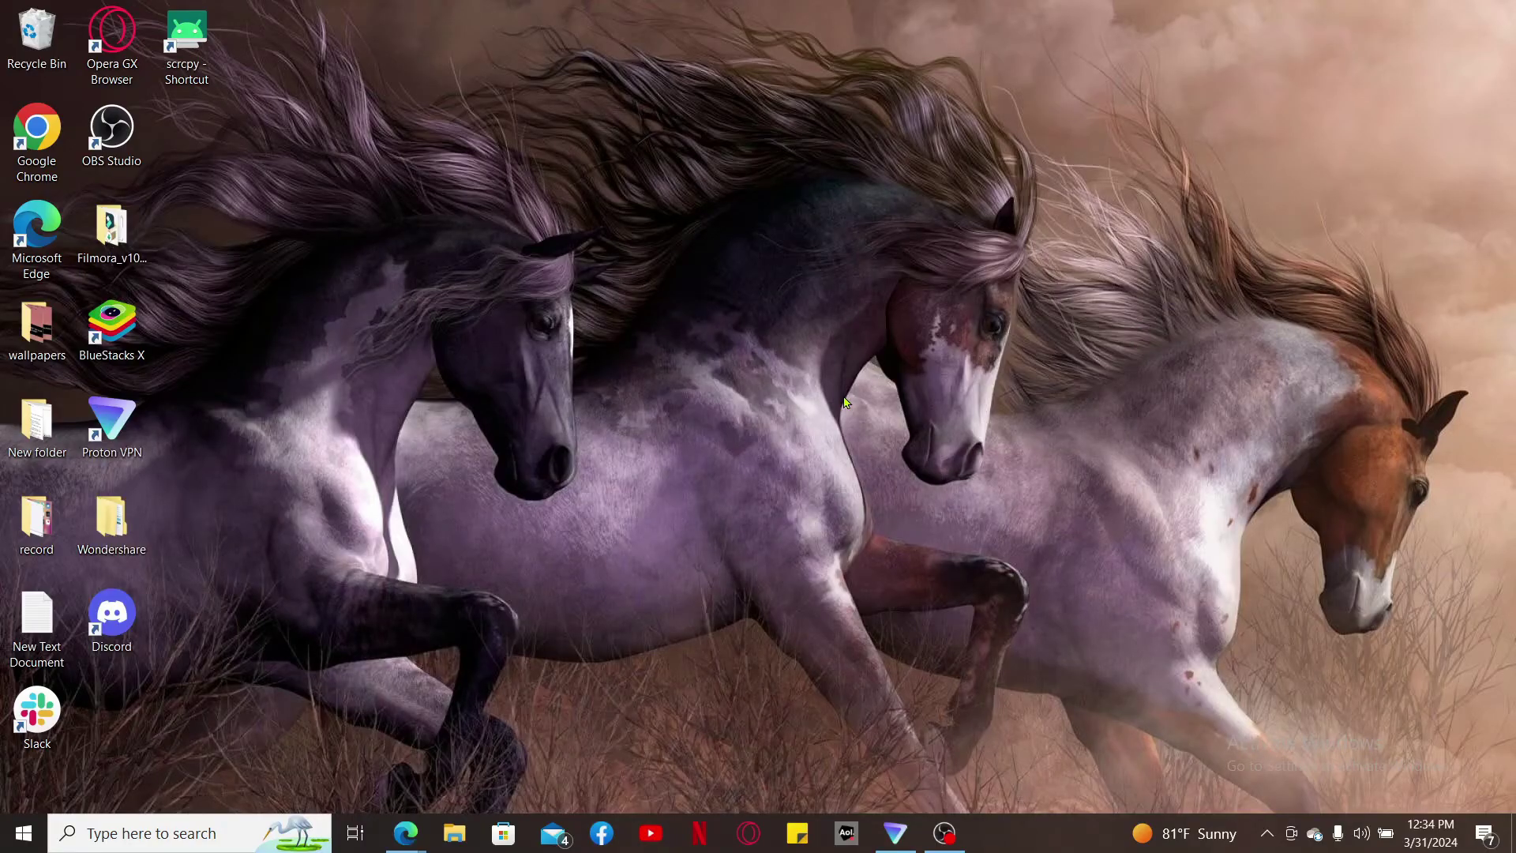